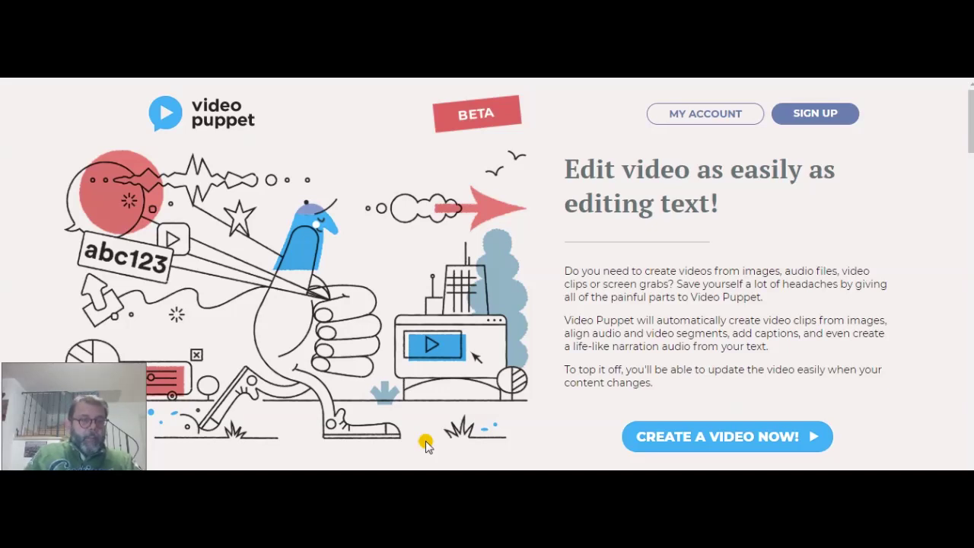
- Scroll Video Puppet down to the 'Turn this… Into this…' demo, then bring up the YouTube PowerPoint deck
click(426, 444)
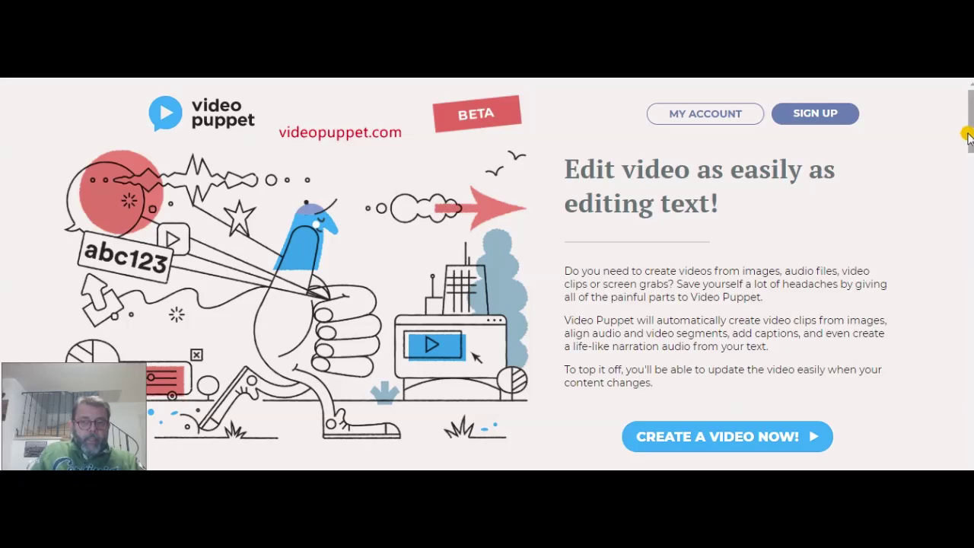
drag(964, 143, 957, 200)
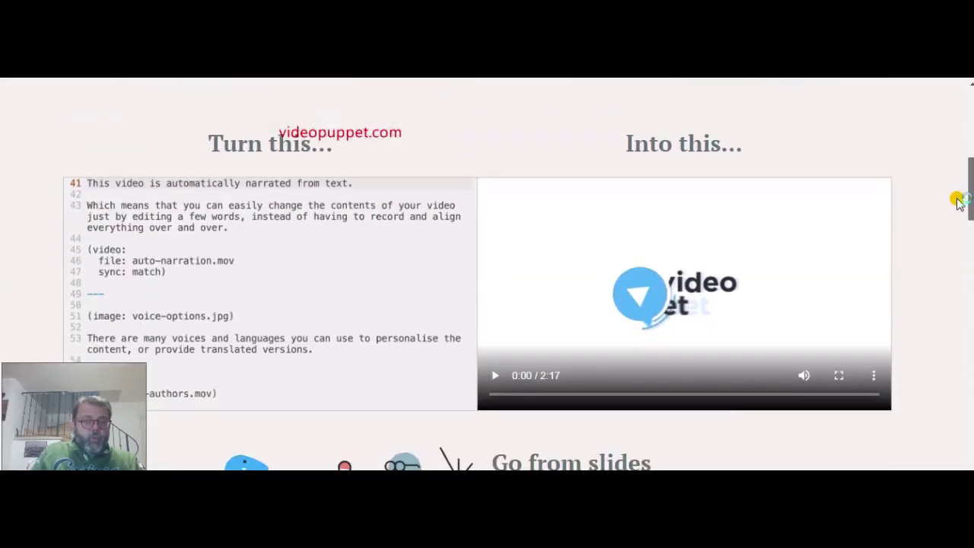
drag(957, 200, 959, 206)
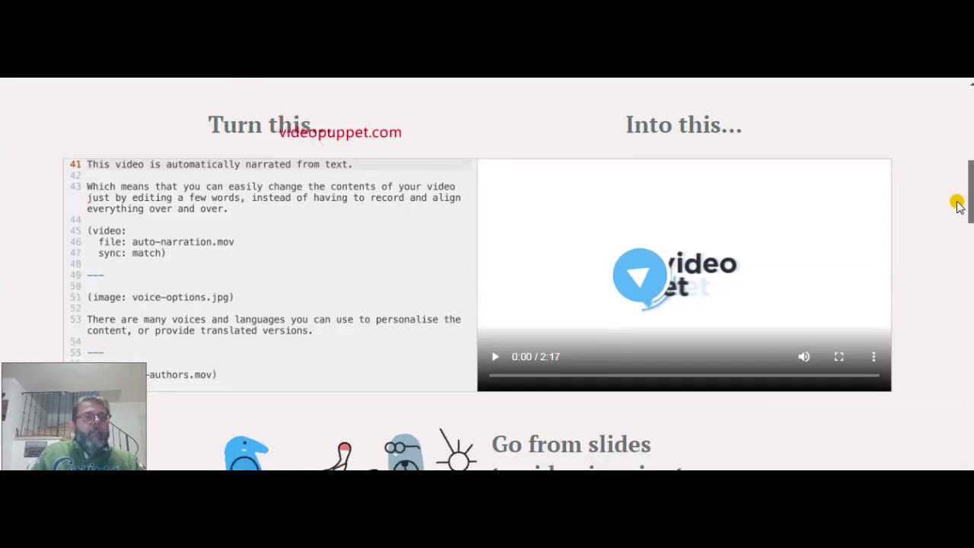
scroll(957, 205, down, 1)
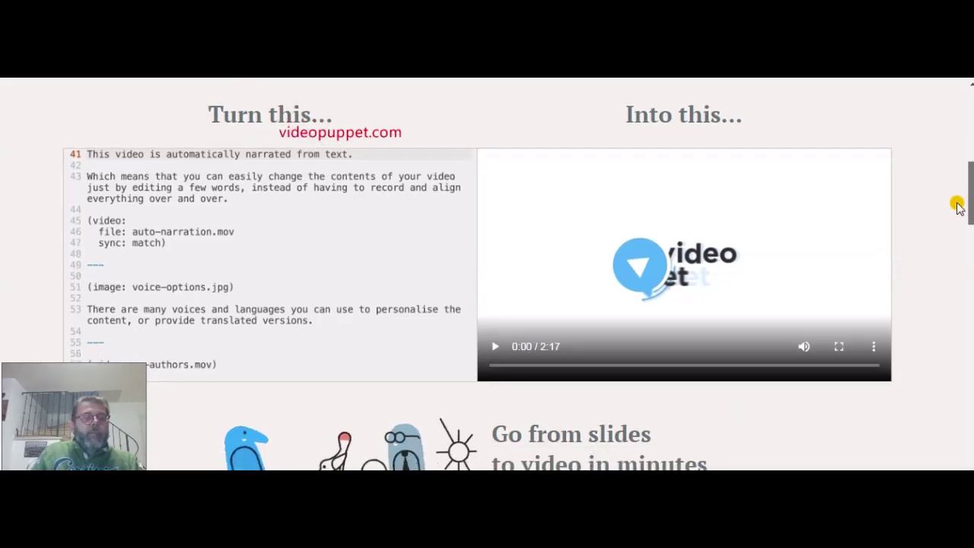
scroll(957, 206, down, 1)
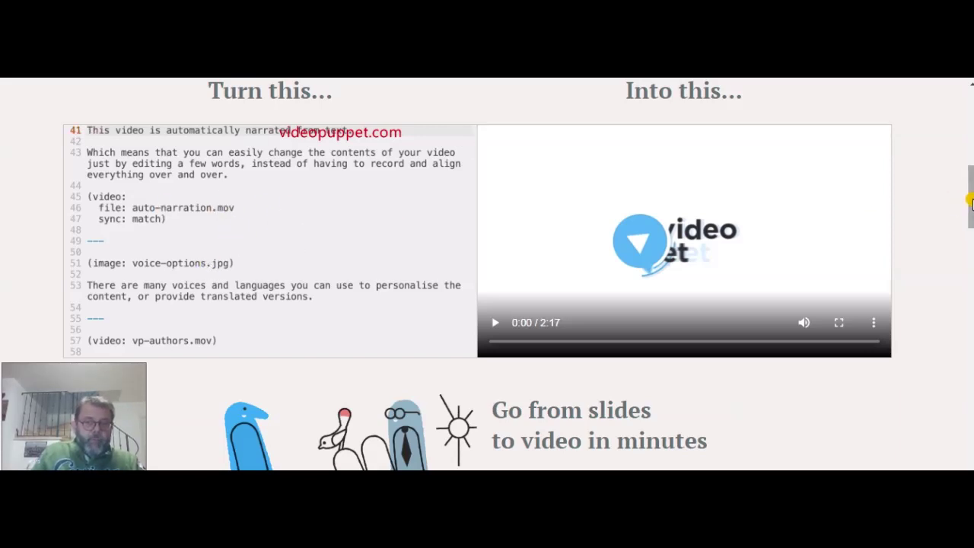
mouse_move(971, 200)
mouse_down()
mouse_move(958, 256)
mouse_move(956, 246)
mouse_up()
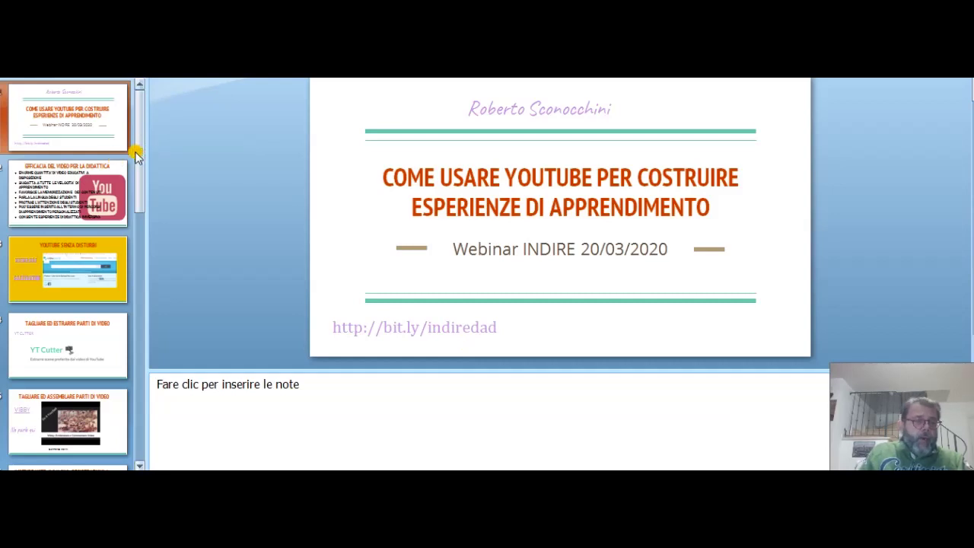
- Place the cursor in the title slide's empty speaker-notes area, clearing the placeholder prompt
mouse_move(140, 148)
mouse_down()
mouse_move(139, 202)
mouse_move(144, 121)
mouse_up()
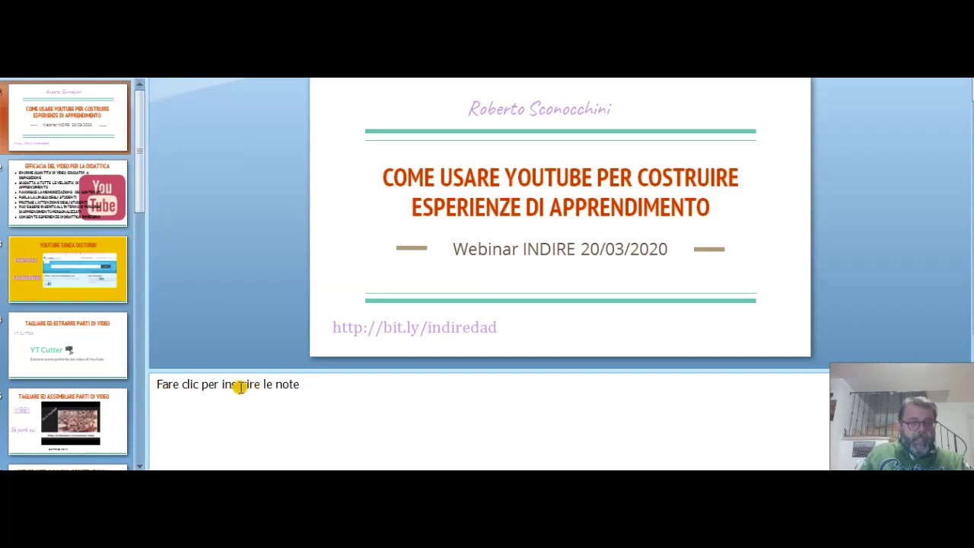
click(347, 399)
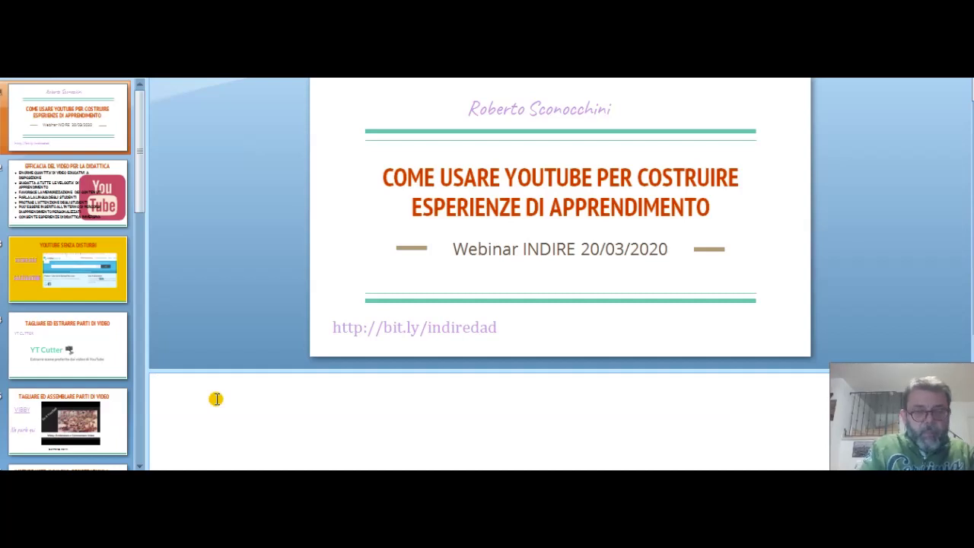
- Type 'Come usare Youtube per costruire esperienze di apprendimento' as slide 1's speaker note
text(Com)
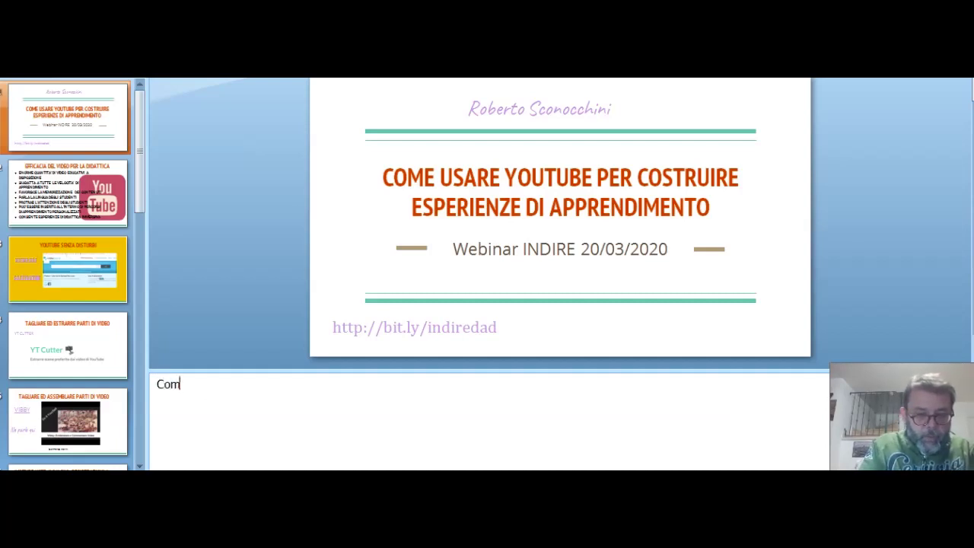
text(e usa)
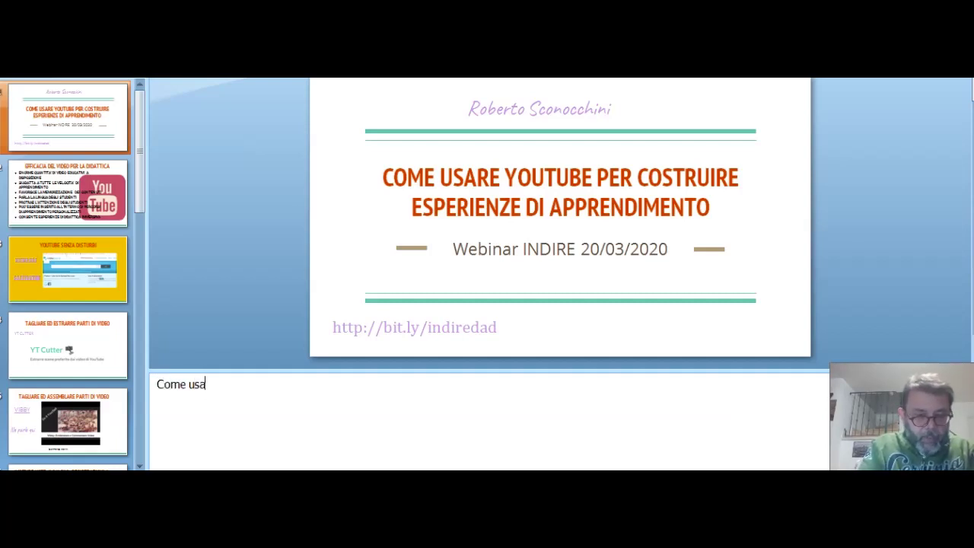
text(re Yo)
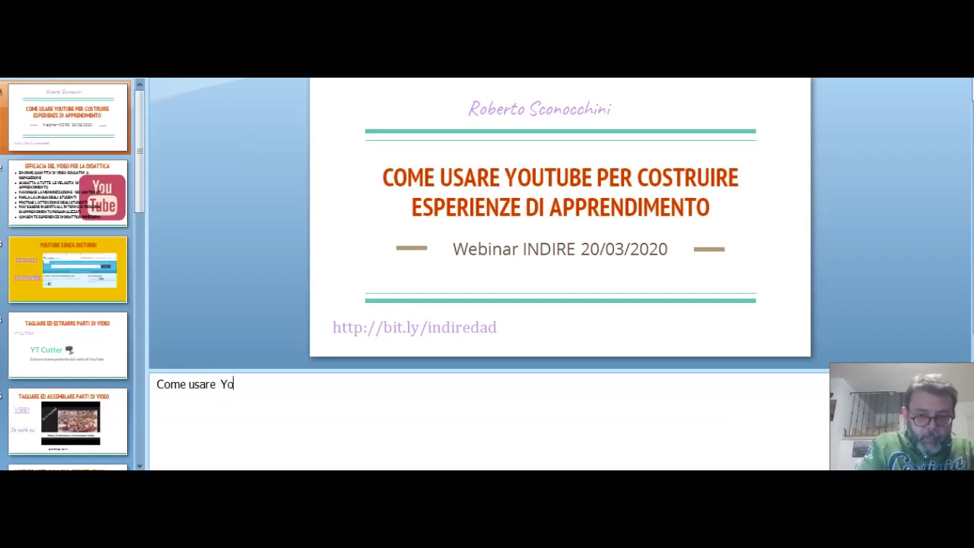
text(utube )
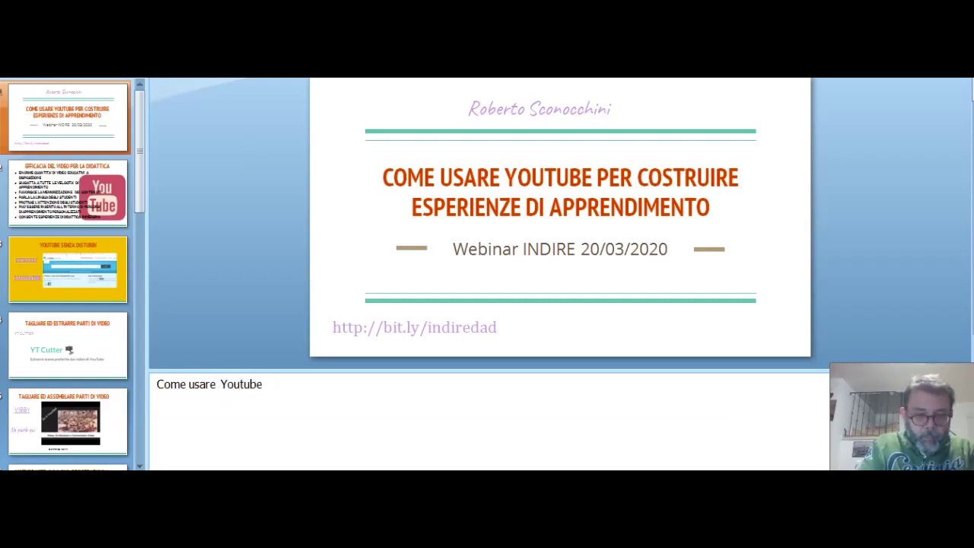
text(per costrui)
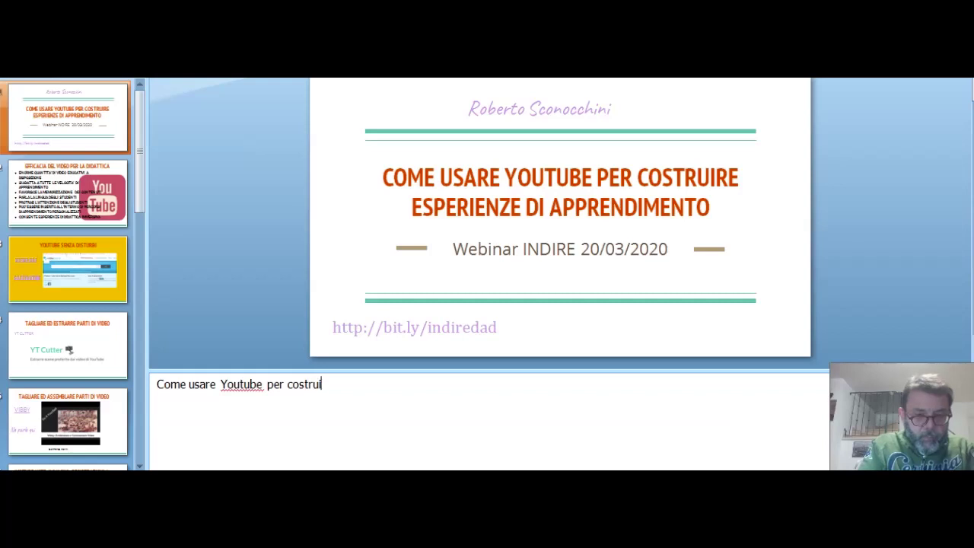
text(re esperienz)
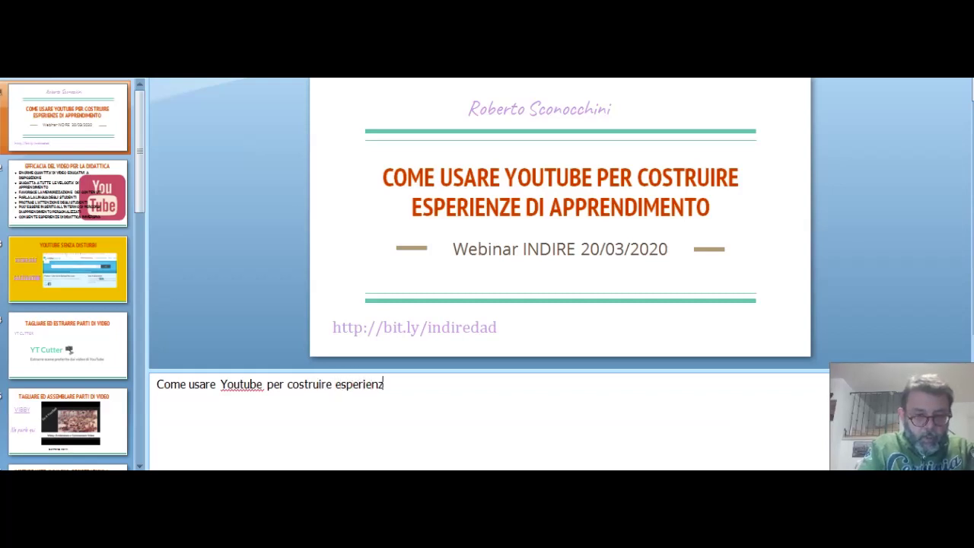
text(e di apprendime)
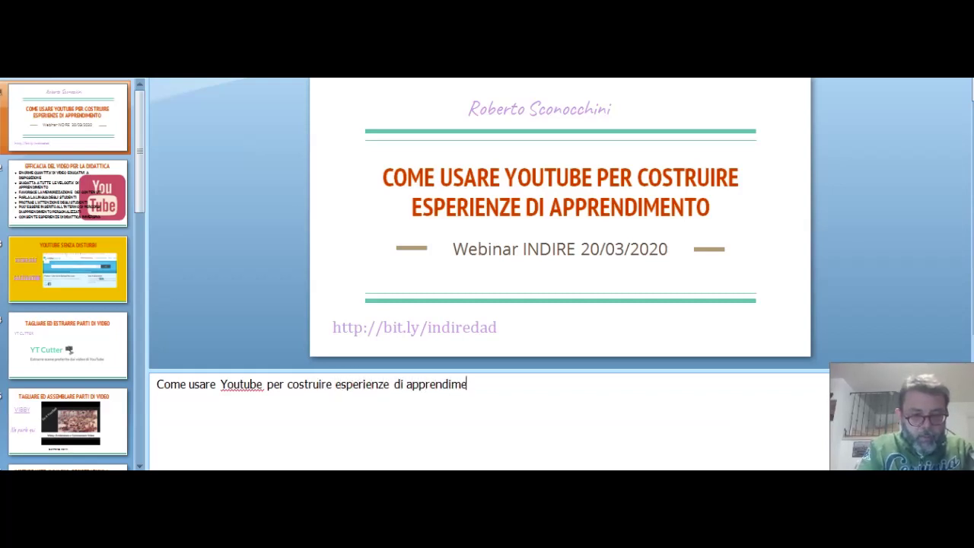
text(nto)
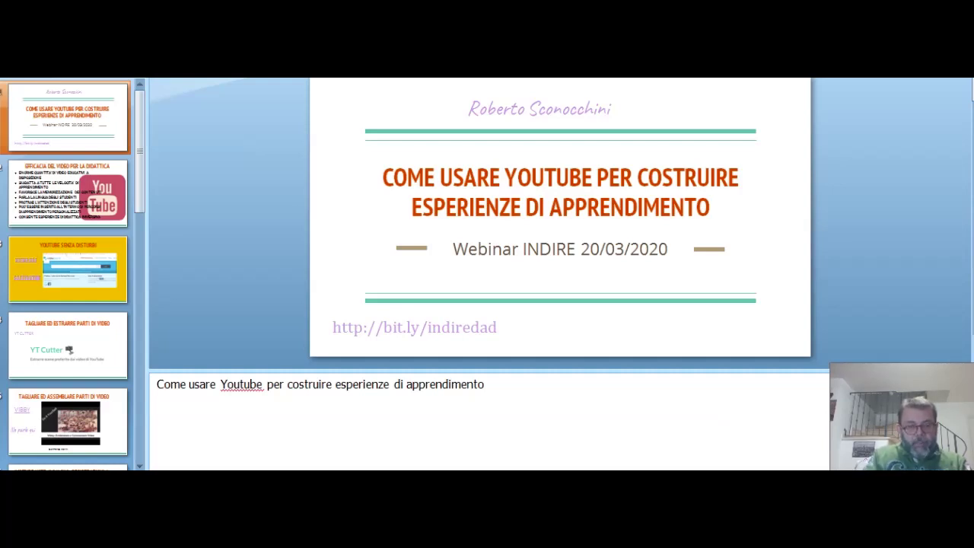
- Add '(pause: 3)' and a new line 'Presentazione per INDIRE' to the title slide's notes
text((pa)
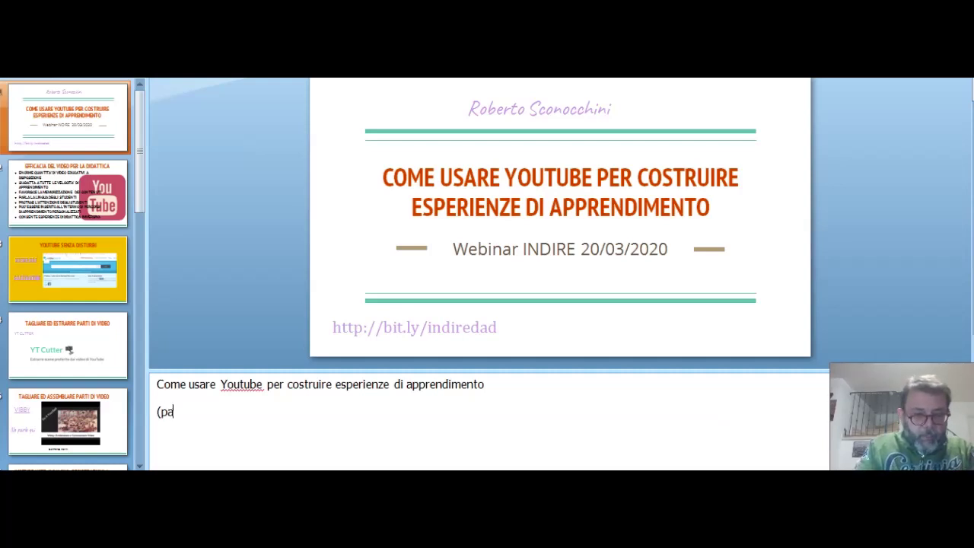
text(use)
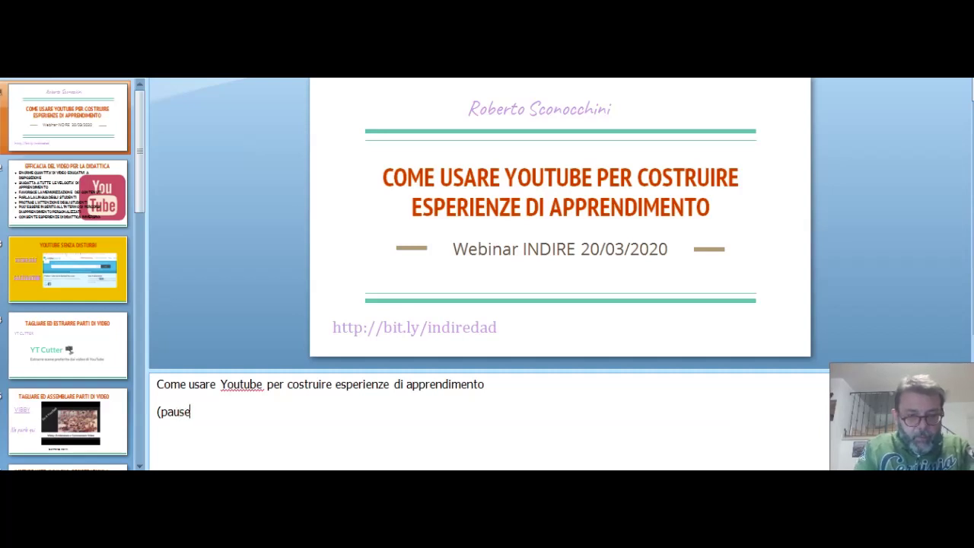
text(: 3))
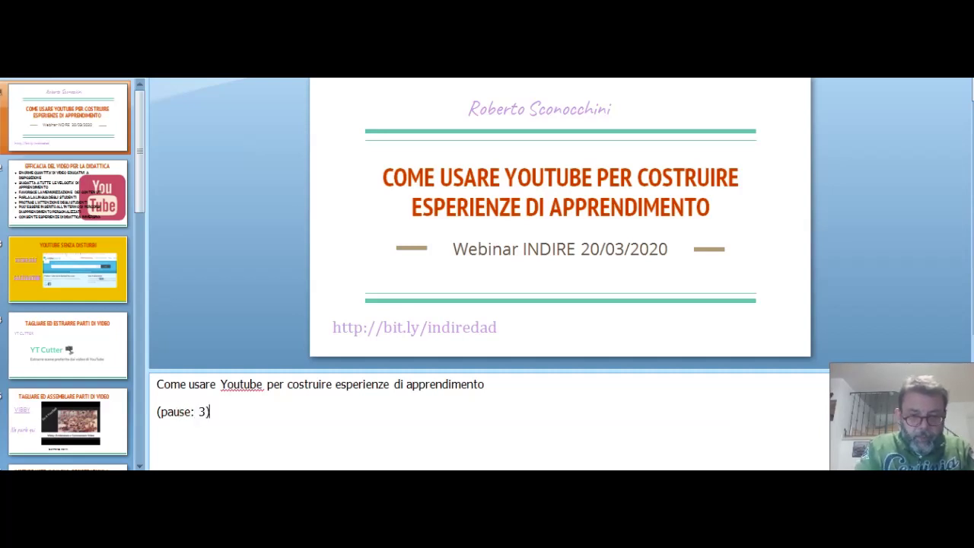
key(Return)
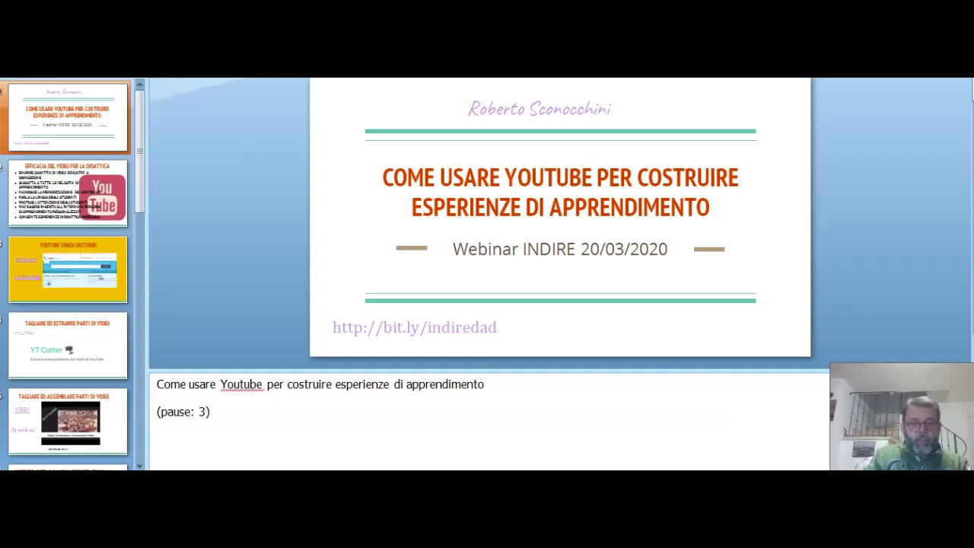
text(Pr)
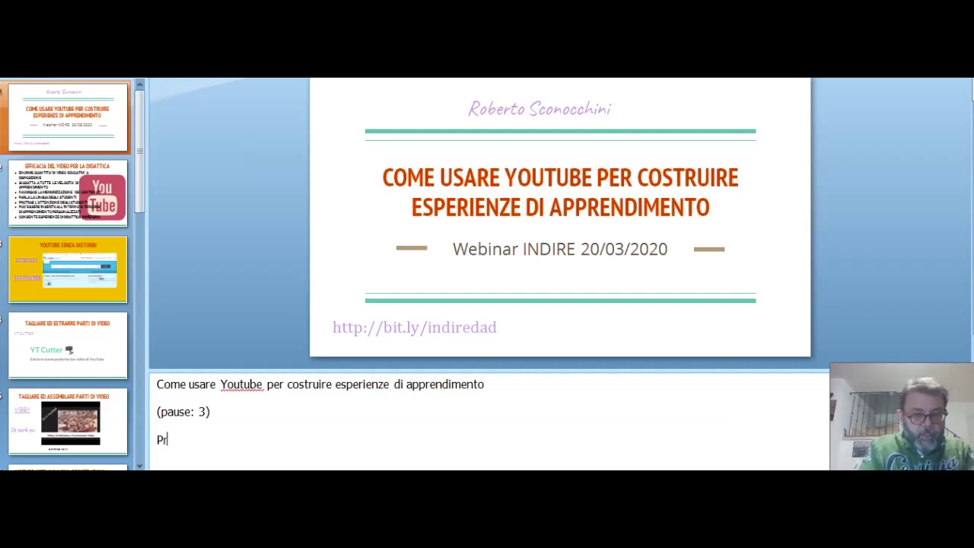
text(esentazione)
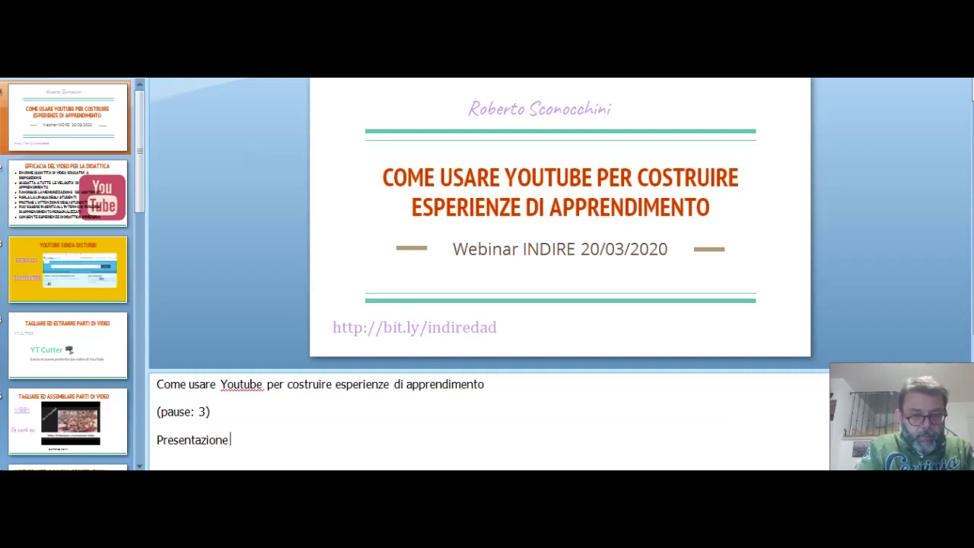
text( per INDI)
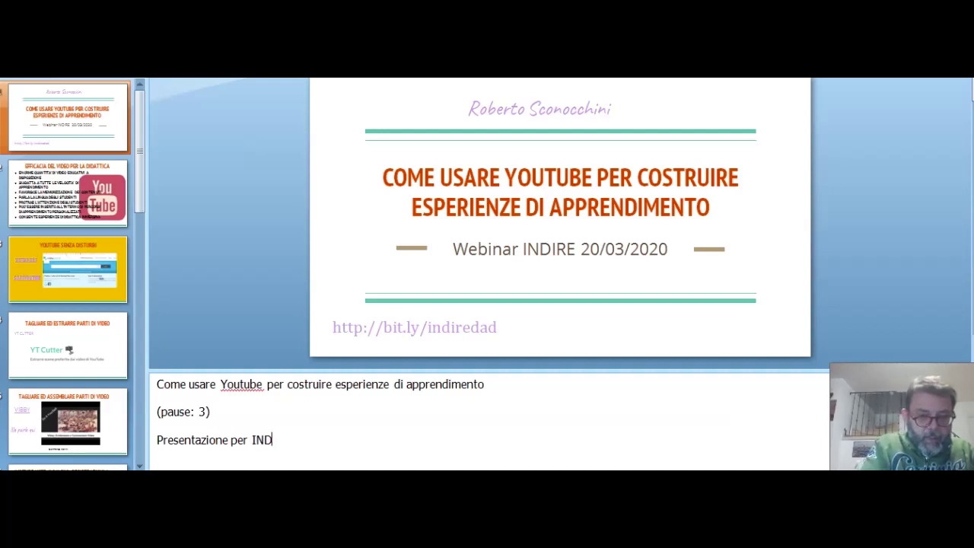
text(RE)
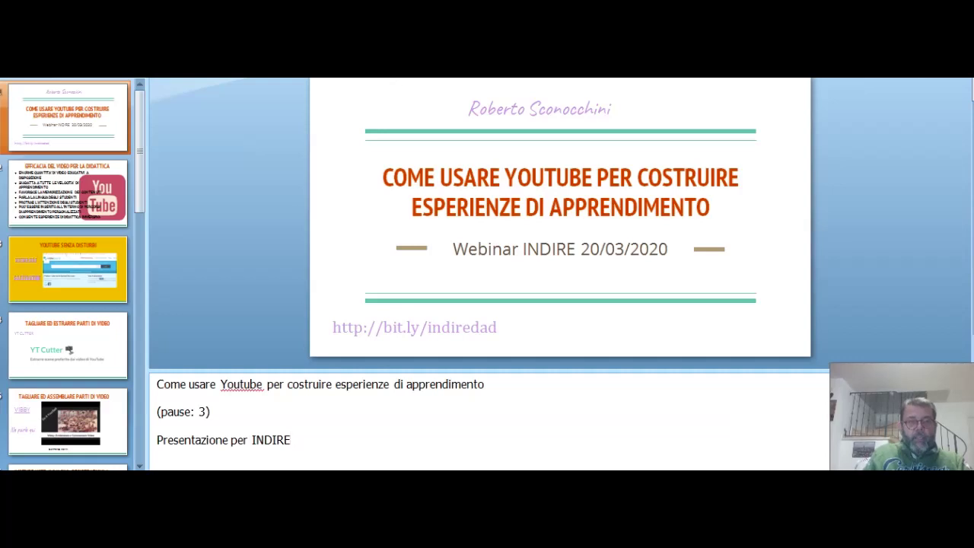
- Browse the slide thumbnails through slide 5, ending on slide 2 with the YouTube bullets
click(61, 202)
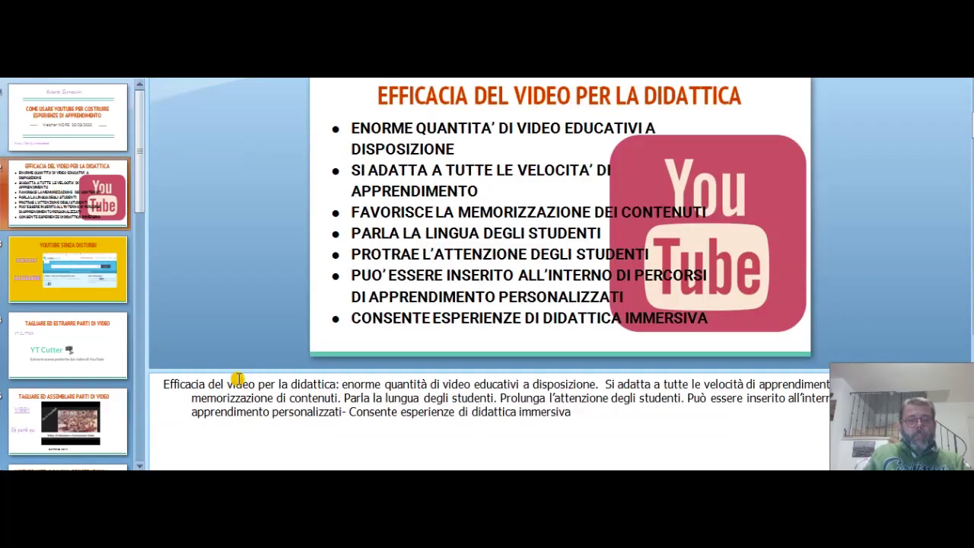
click(84, 298)
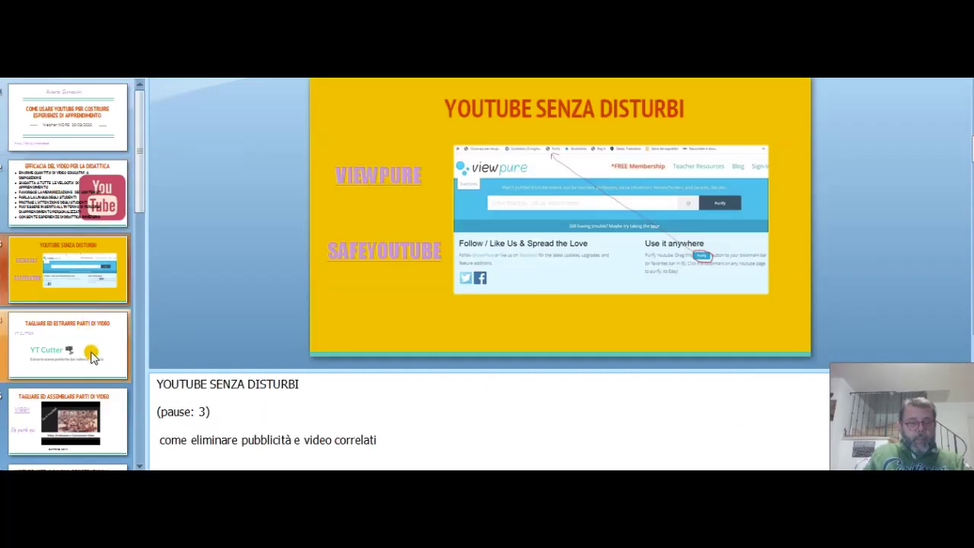
click(90, 354)
click(84, 426)
click(78, 257)
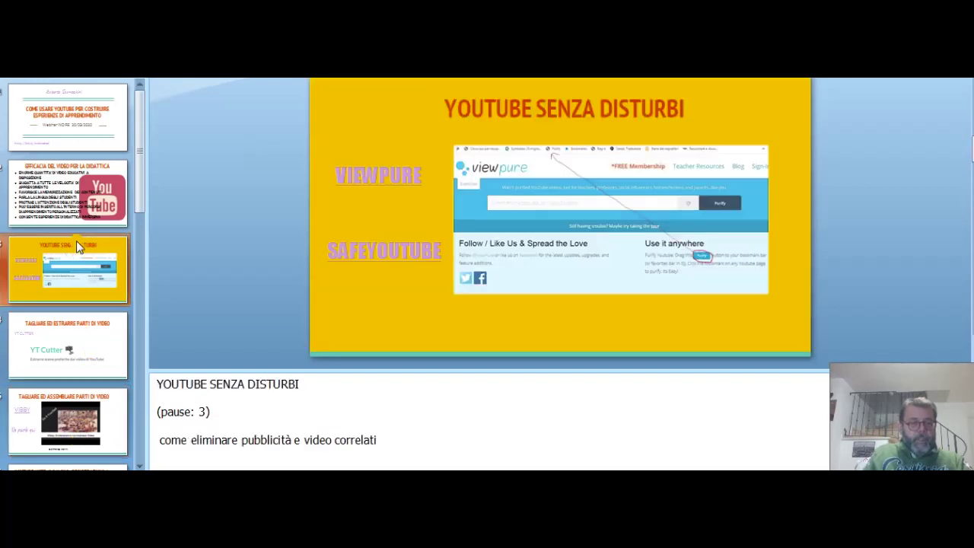
click(64, 183)
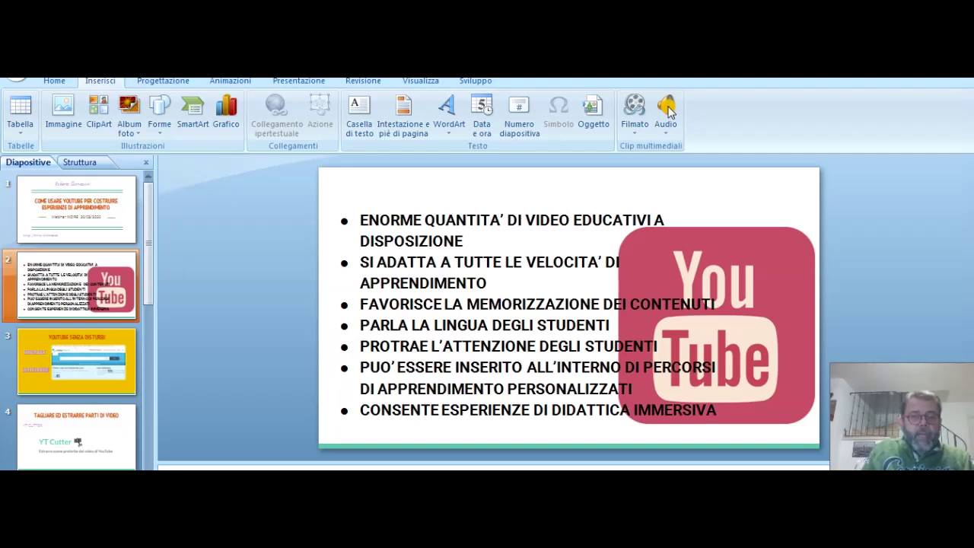
- Show the Audio insertion options on the Inserisci tab
click(667, 112)
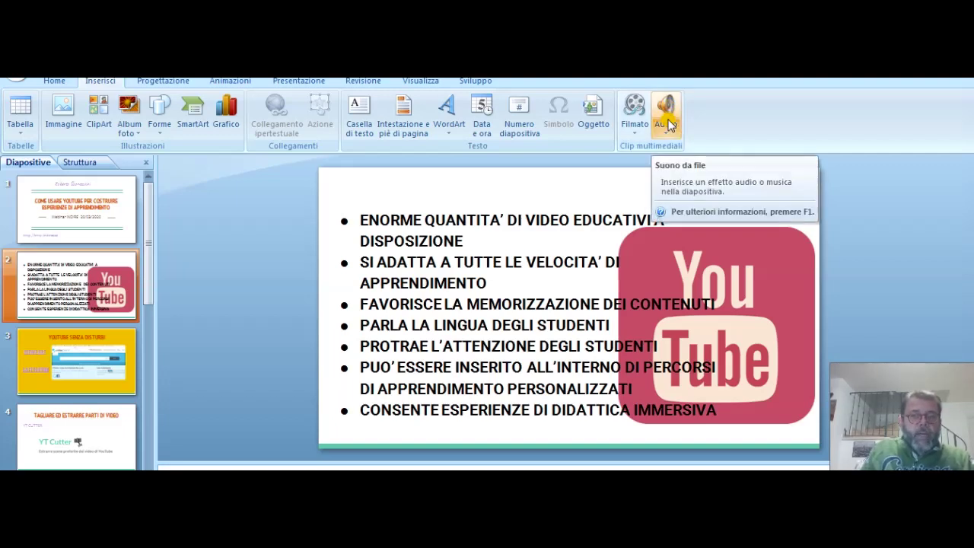
click(665, 135)
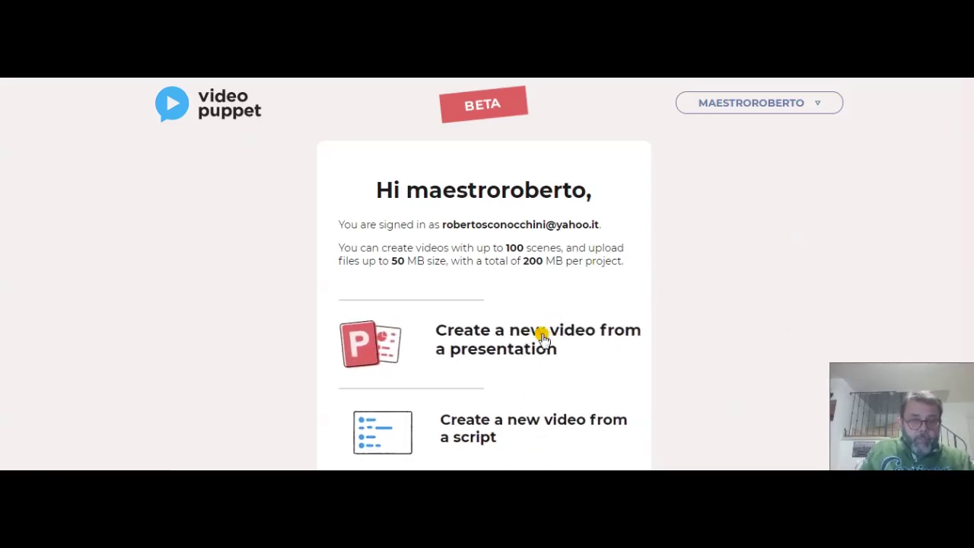
- Upload 'copia usare Youtube per costruire esperienze di apprendimento.pptx' from Documenti as a new Video Puppet video
click(503, 345)
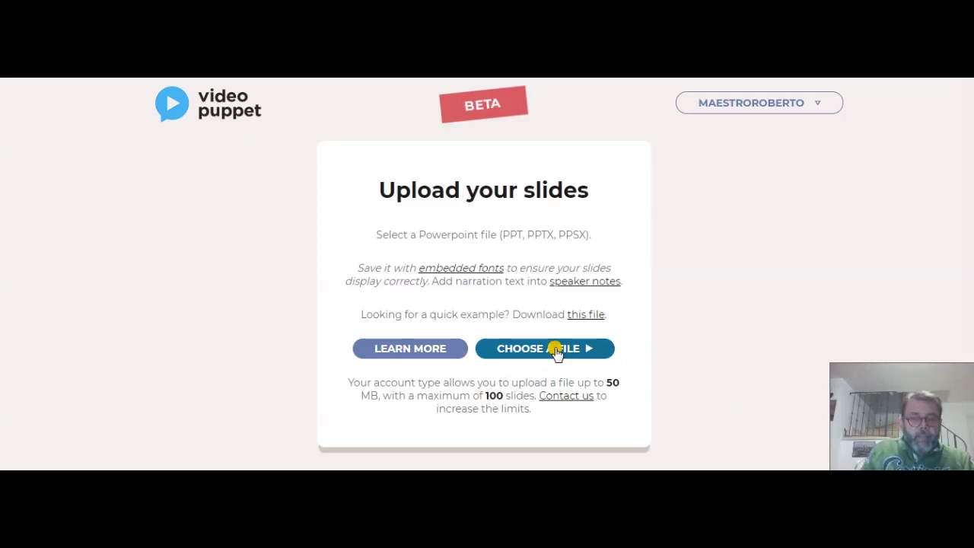
click(555, 349)
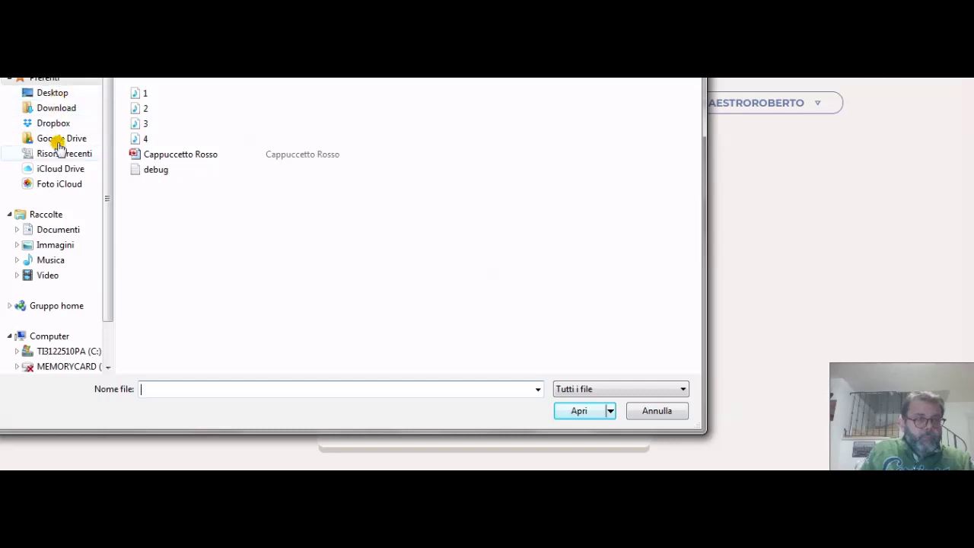
click(59, 230)
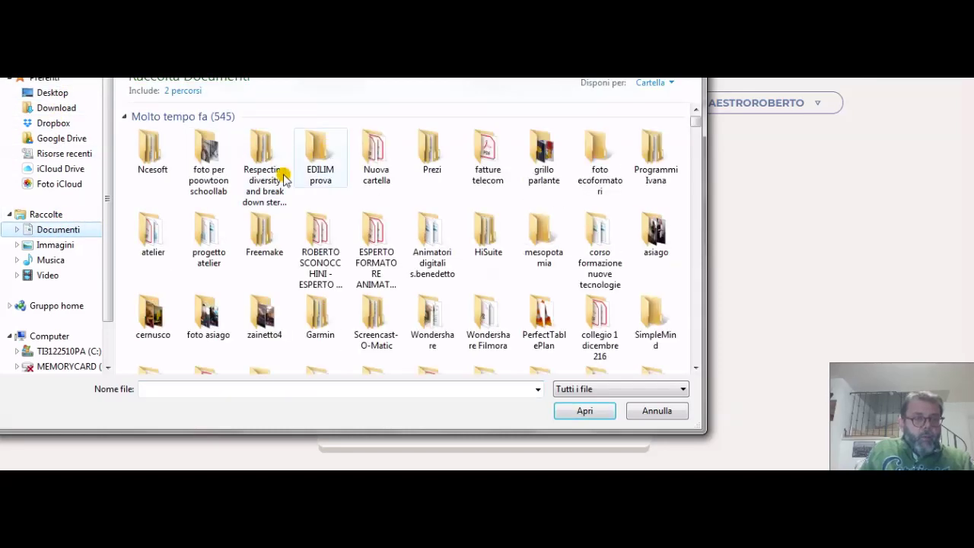
drag(695, 120, 680, 357)
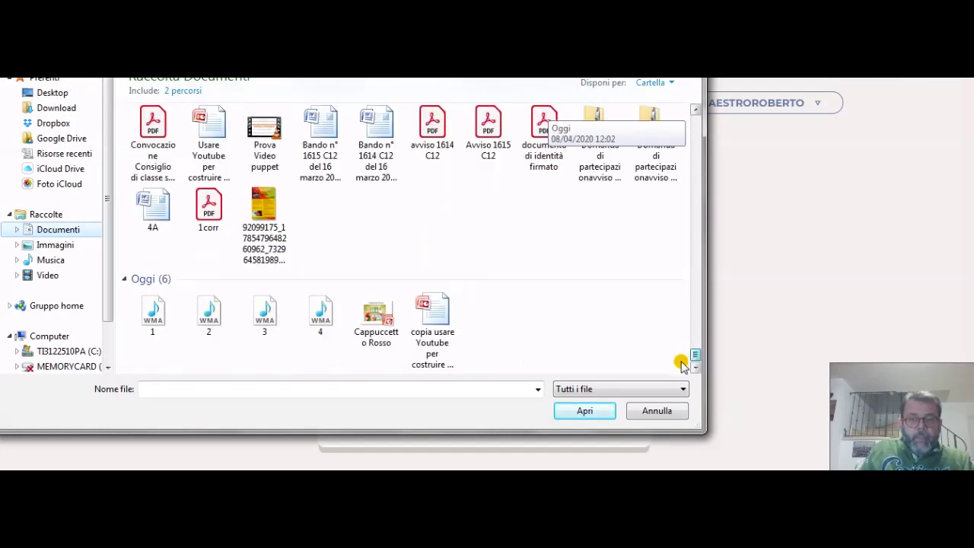
double_click(447, 312)
click(586, 410)
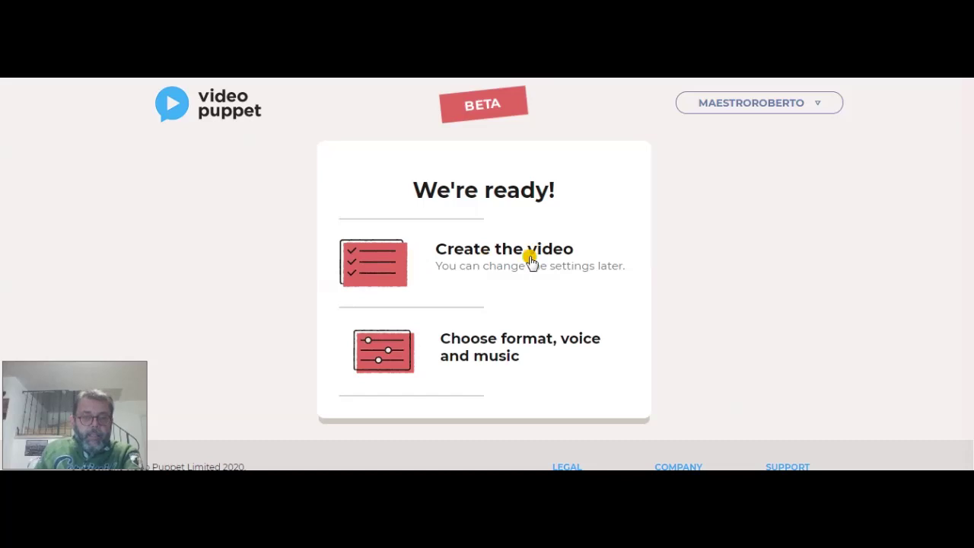
- Create the video with default settings, producing a 1:47 narrated clip
click(477, 256)
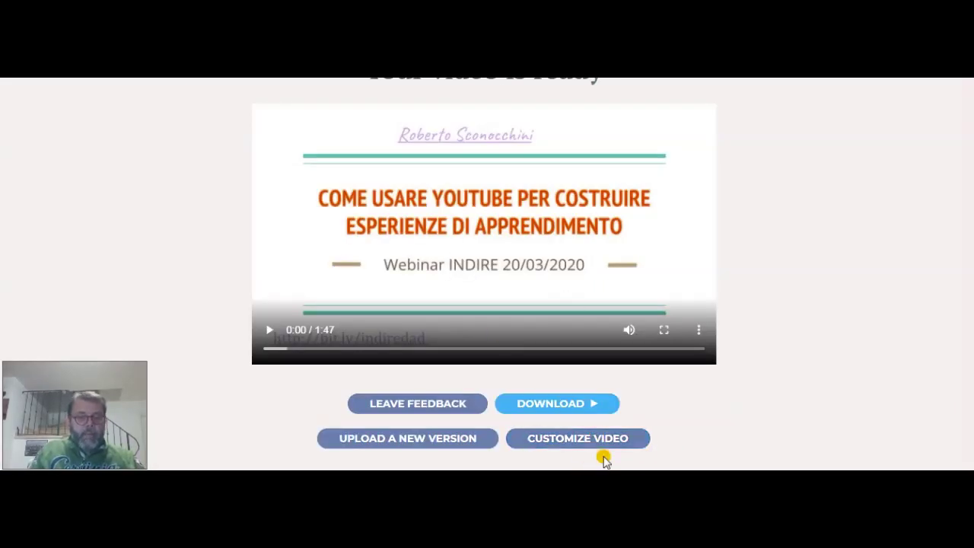
- Customize the video to Italian language, Mario voice and Easy-listening (Simple) music, then rebuild it
click(562, 446)
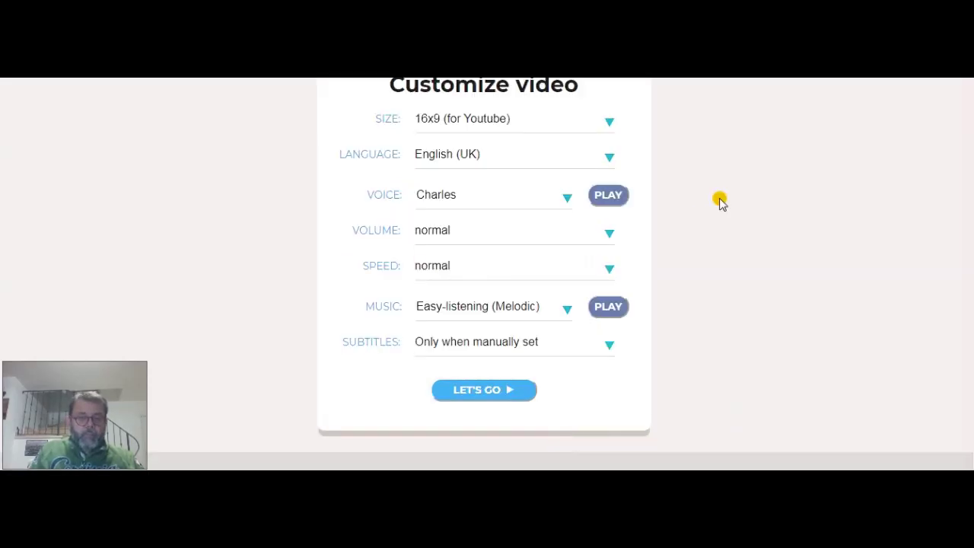
scroll(718, 200, up, 1)
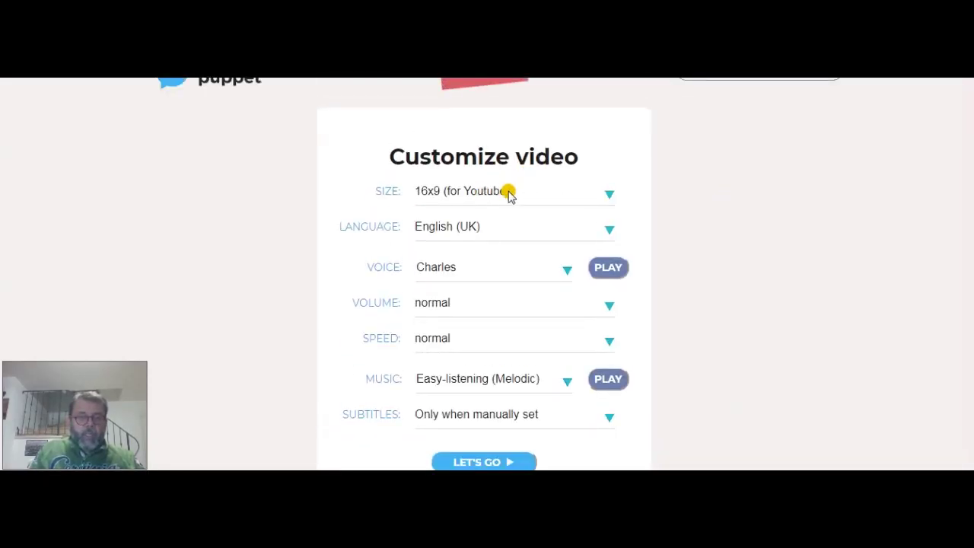
scroll(713, 169, down, 1)
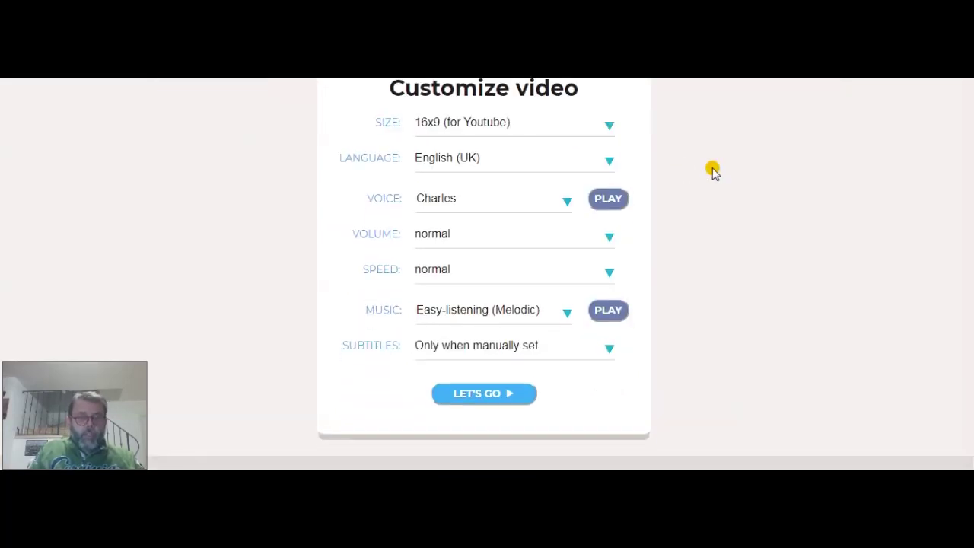
click(460, 155)
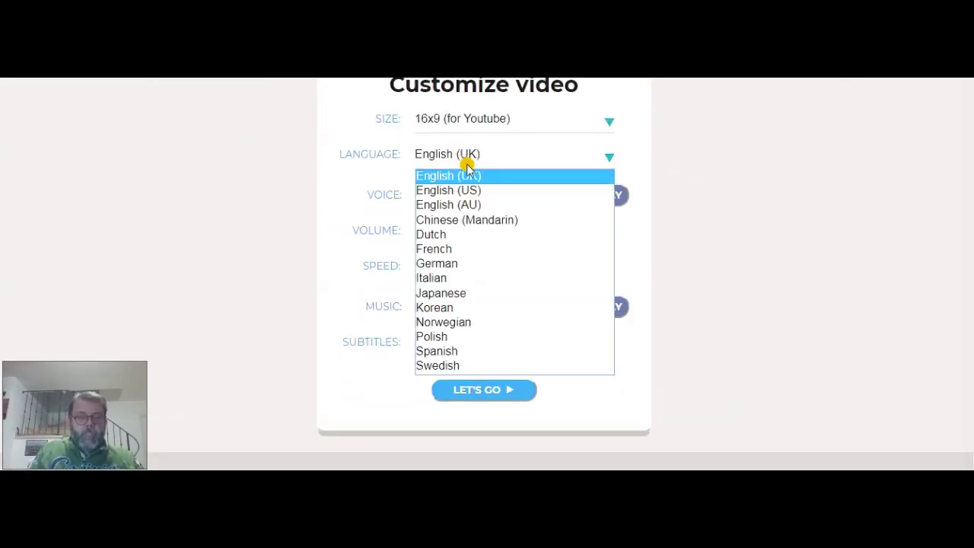
click(453, 282)
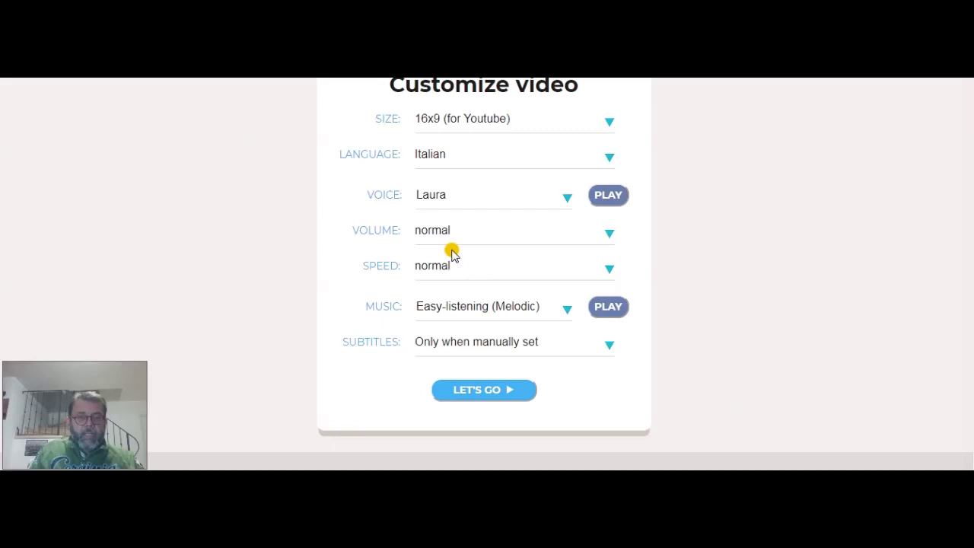
click(476, 189)
click(459, 228)
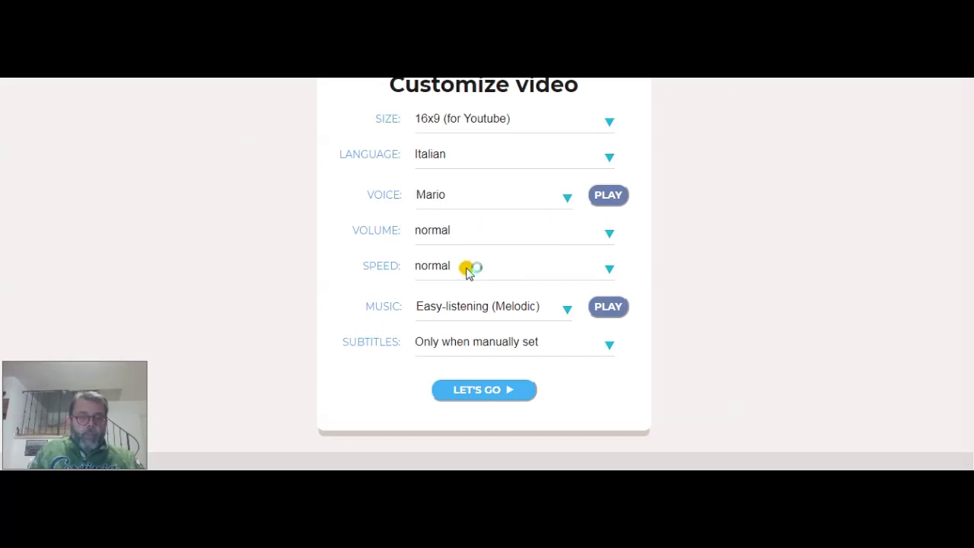
click(496, 307)
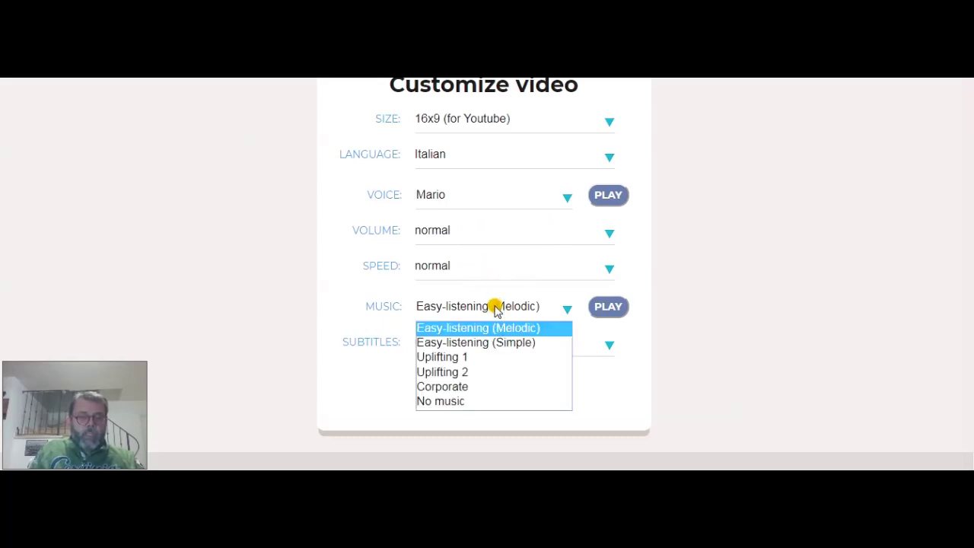
click(468, 344)
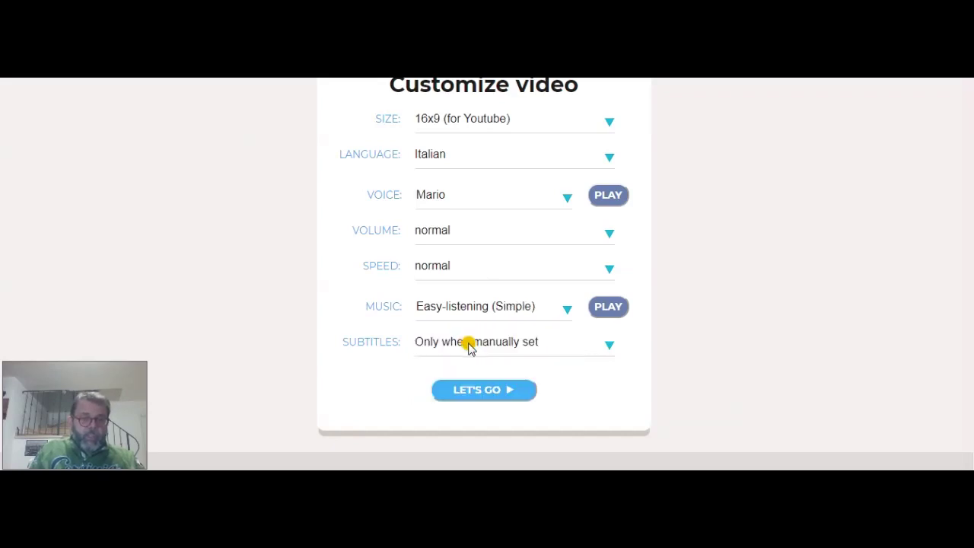
click(474, 390)
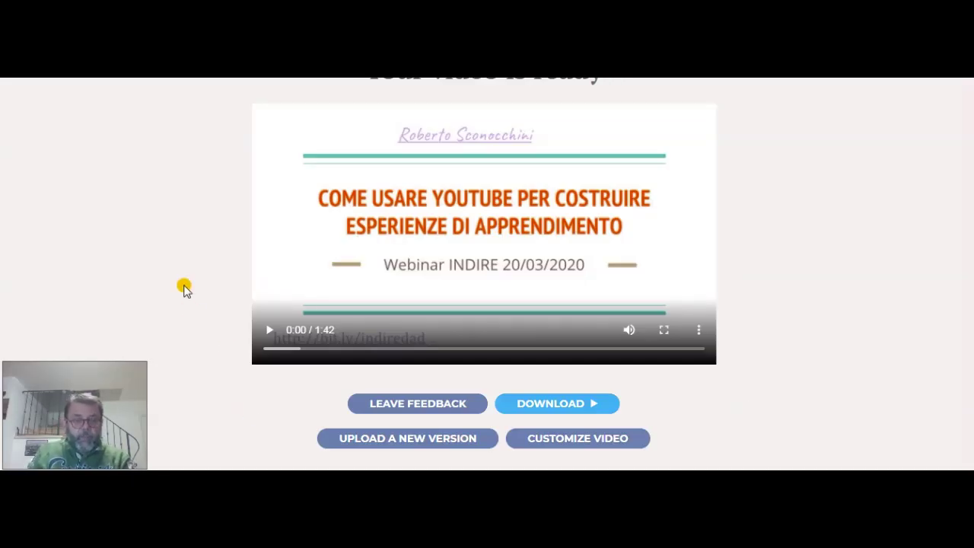
- Play the rebuilt 1:42 Italian-narrated video and pause it at 0:20
click(270, 329)
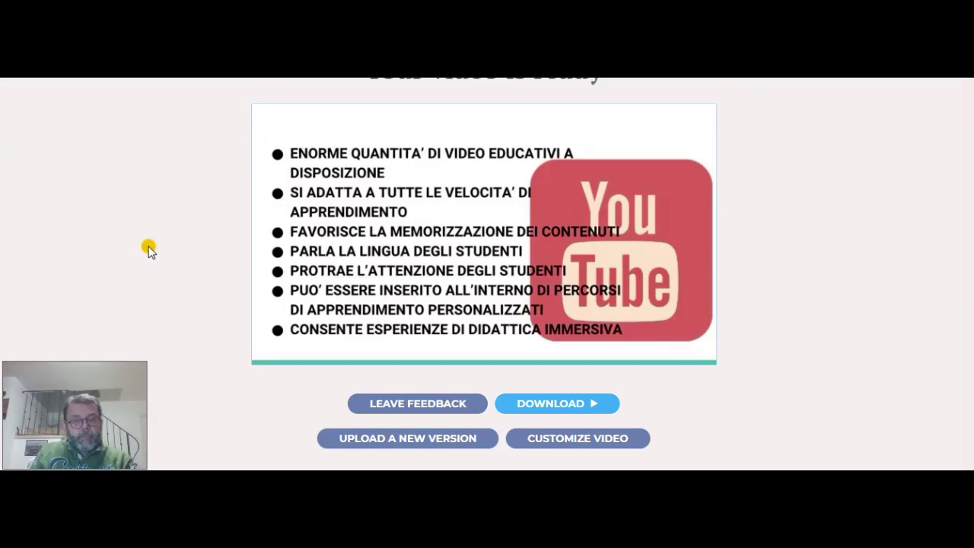
mouse_move(317, 220)
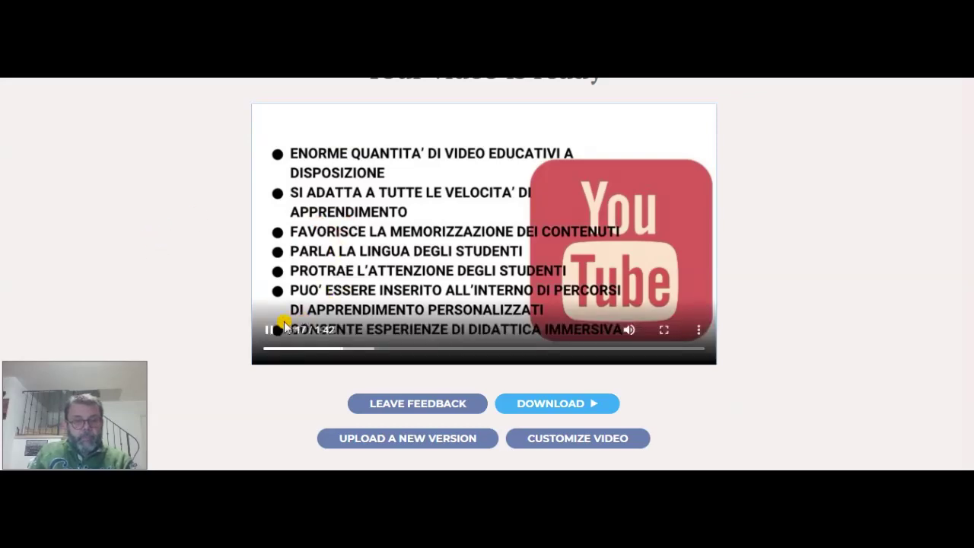
click(271, 333)
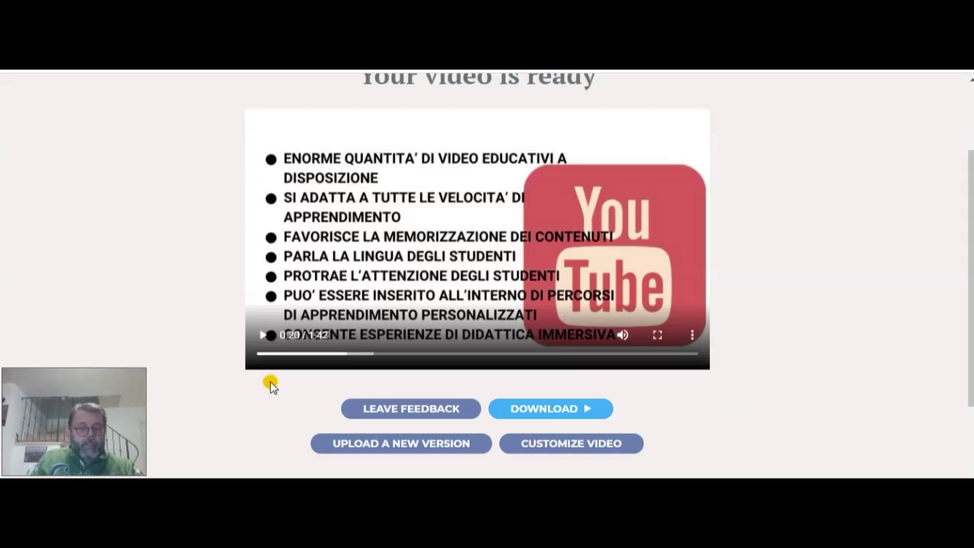
click(189, 242)
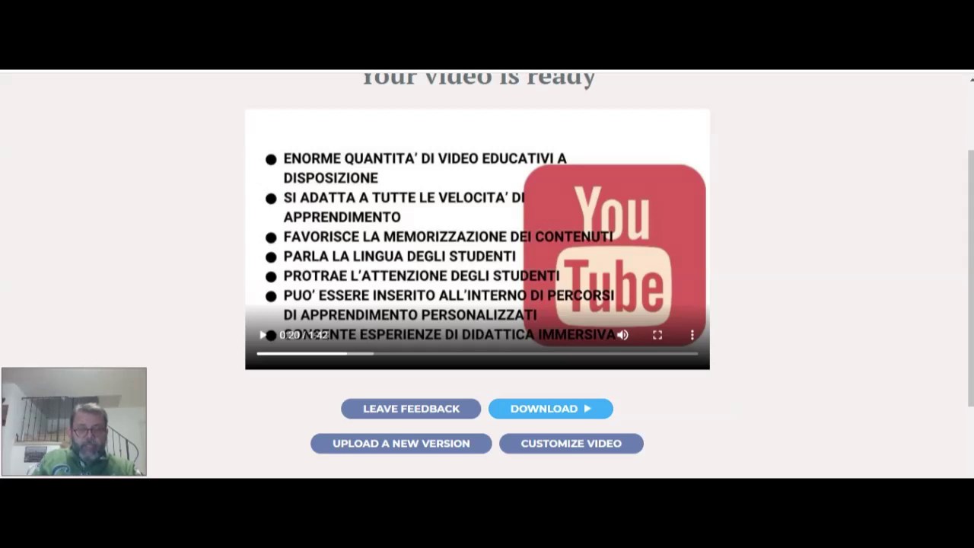
- Save the 1:42 Italian narrated video as an MP4 via Scarica, then replay it from the start
click(542, 410)
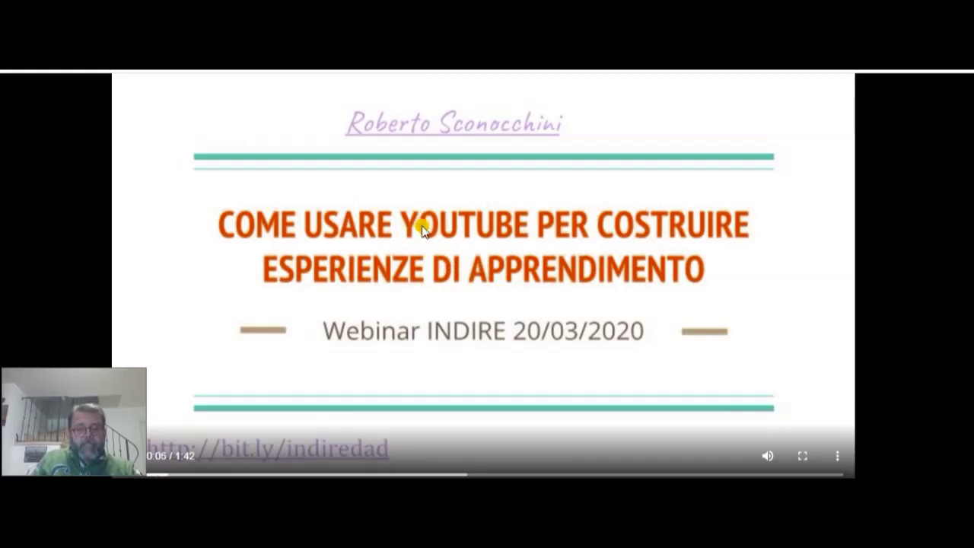
click(836, 460)
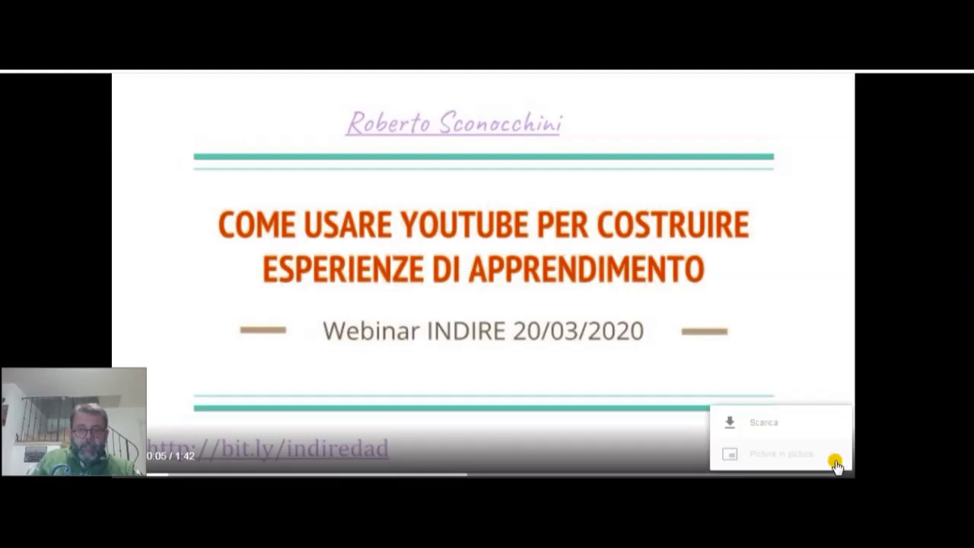
click(773, 424)
mouse_move(76, 392)
mouse_down()
mouse_move(285, 382)
mouse_move(864, 387)
mouse_up()
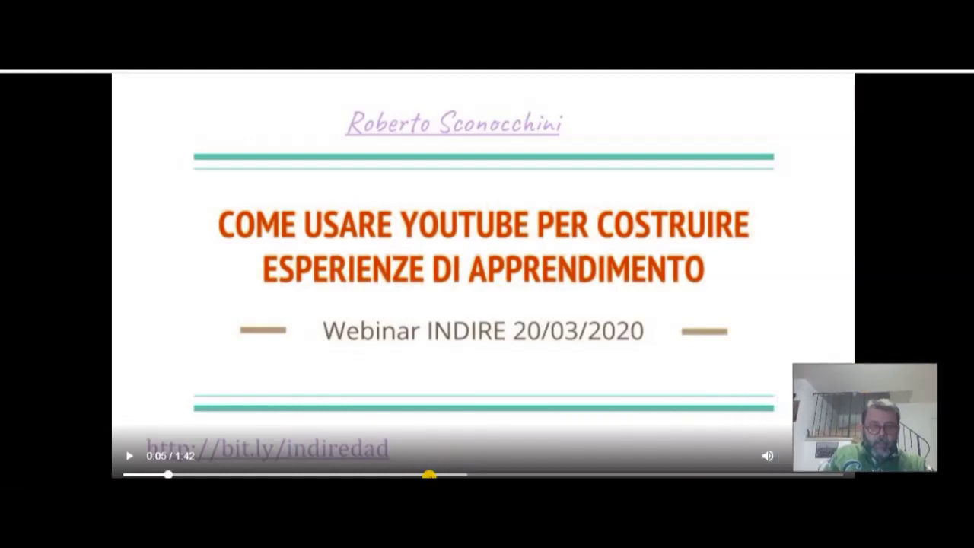